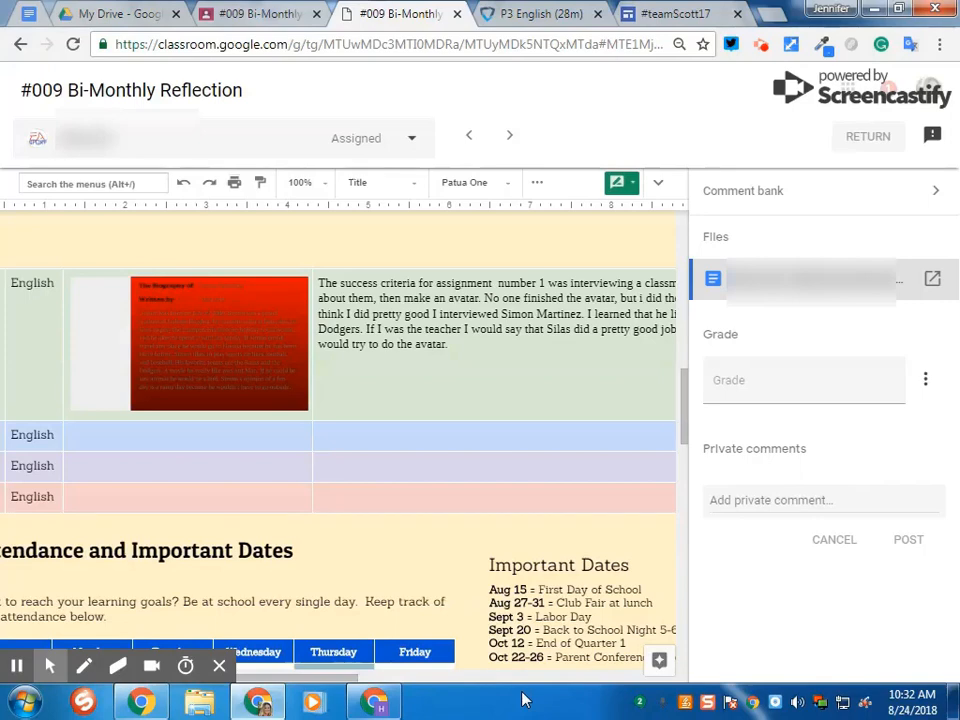
- Copy the reflection paragraph about assignment number 1 from the first English row of the student's document
{"action": "left_click_drag", "start_coordinate": [300, 677], "coordinate": [395, 682]}
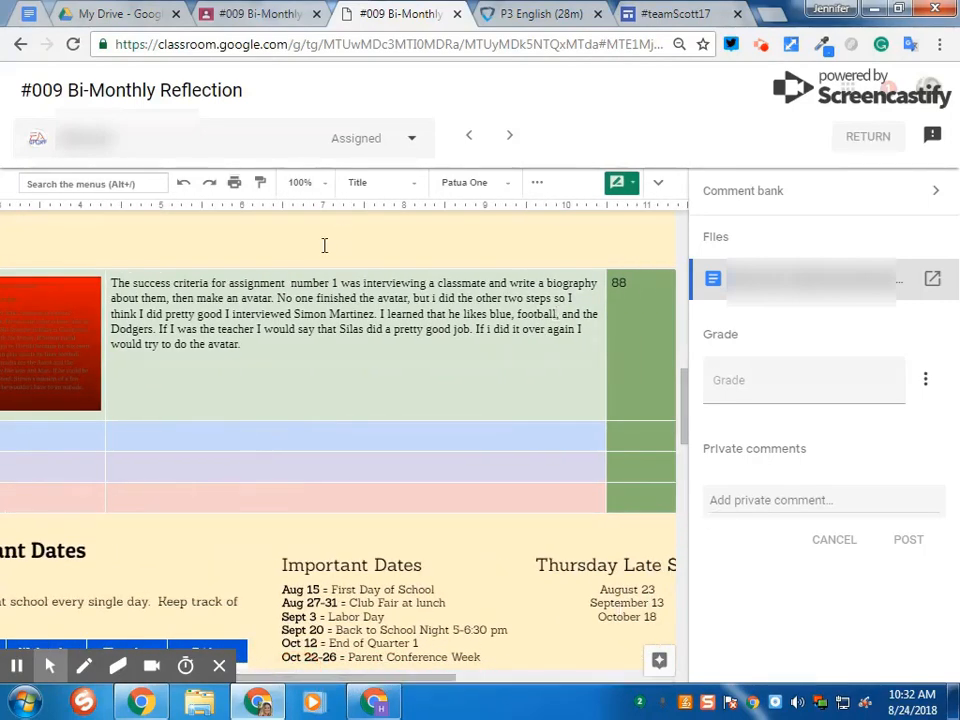
{"action": "left_click", "coordinate": [627, 283]}
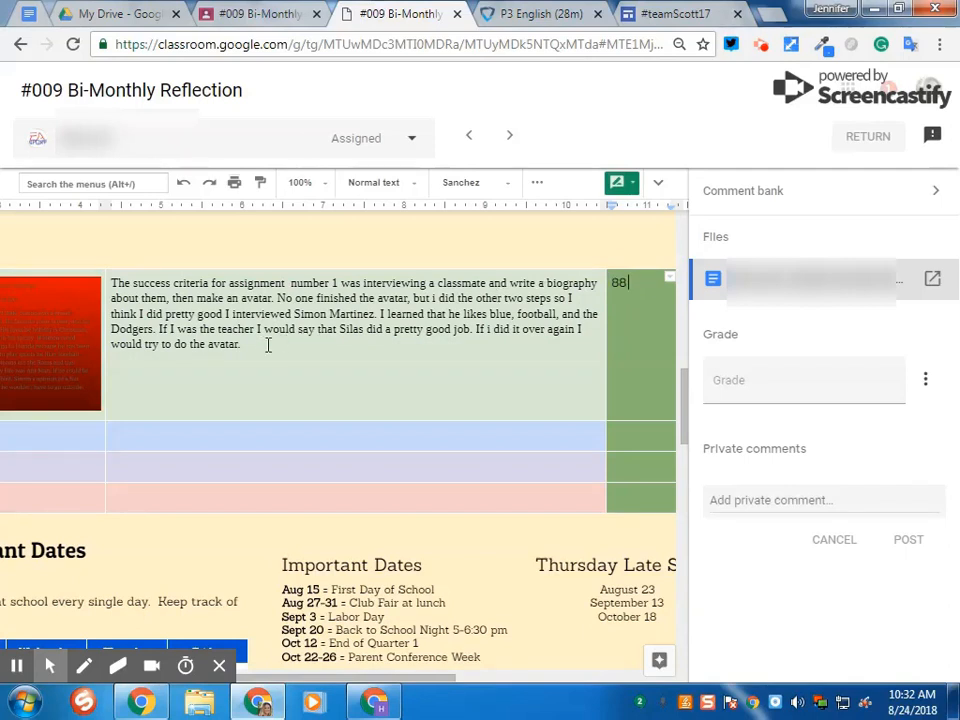
{"action": "left_click_drag", "start_coordinate": [243, 346], "coordinate": [111, 283]}
{"action": "right_click", "coordinate": [113, 297]}
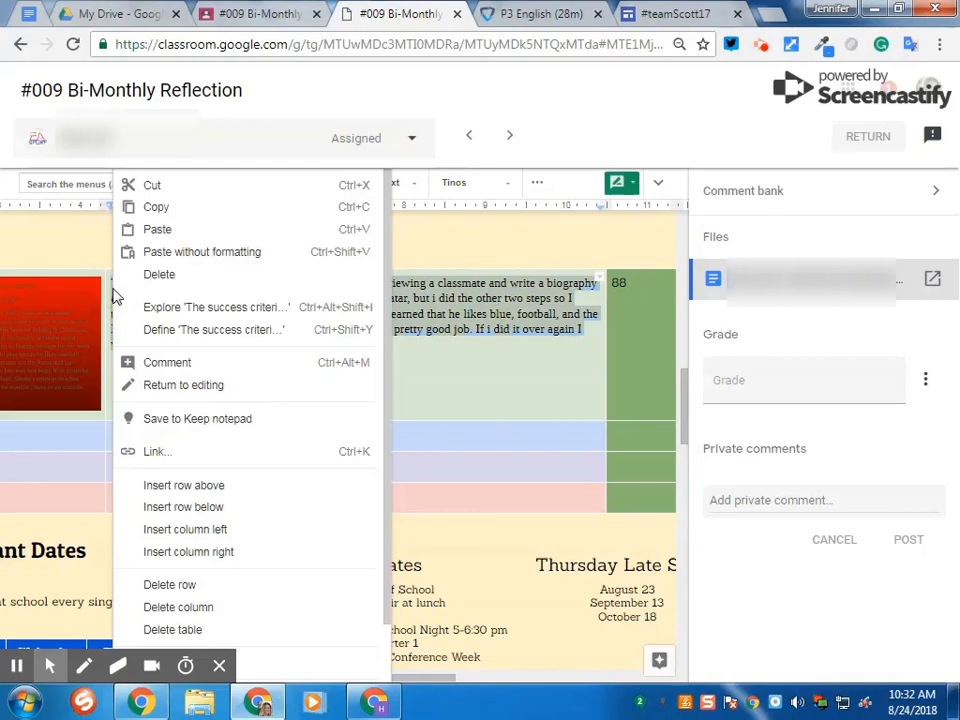
{"action": "left_click", "coordinate": [154, 211]}
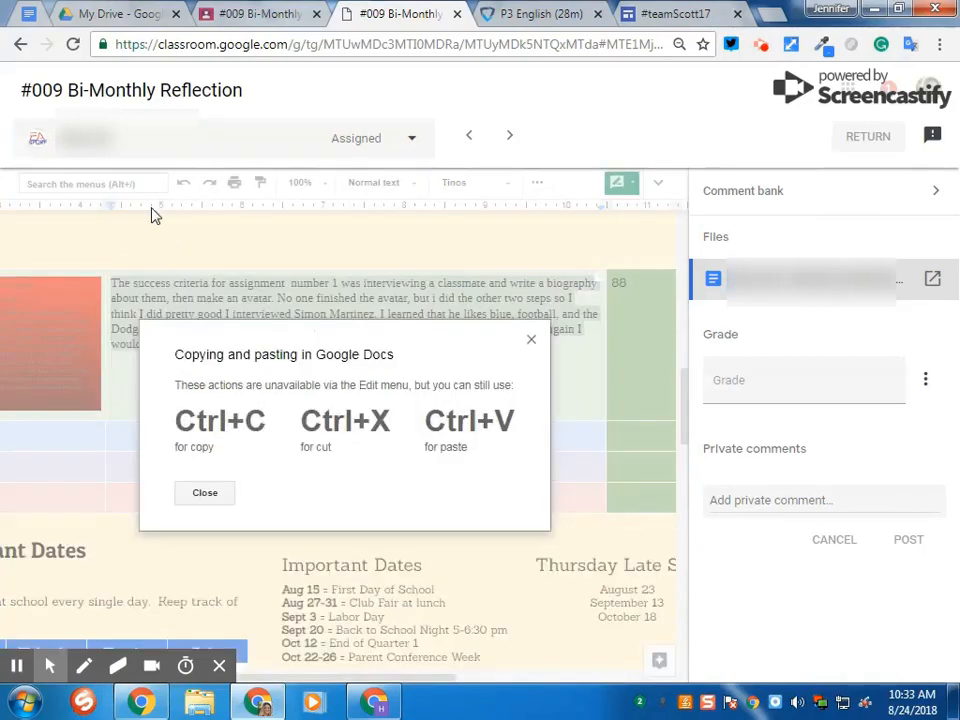
{"action": "left_click", "coordinate": [213, 495]}
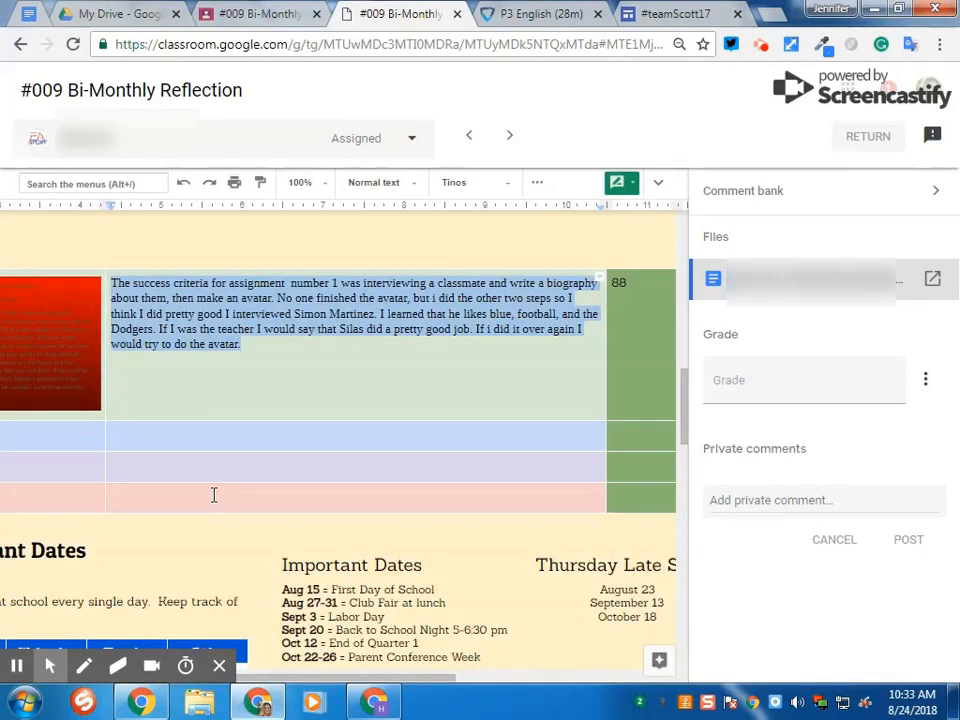
- Create a new Grammarly document, paste the copied reflection into it and accept the default writing goals
{"action": "left_click", "coordinate": [881, 47]}
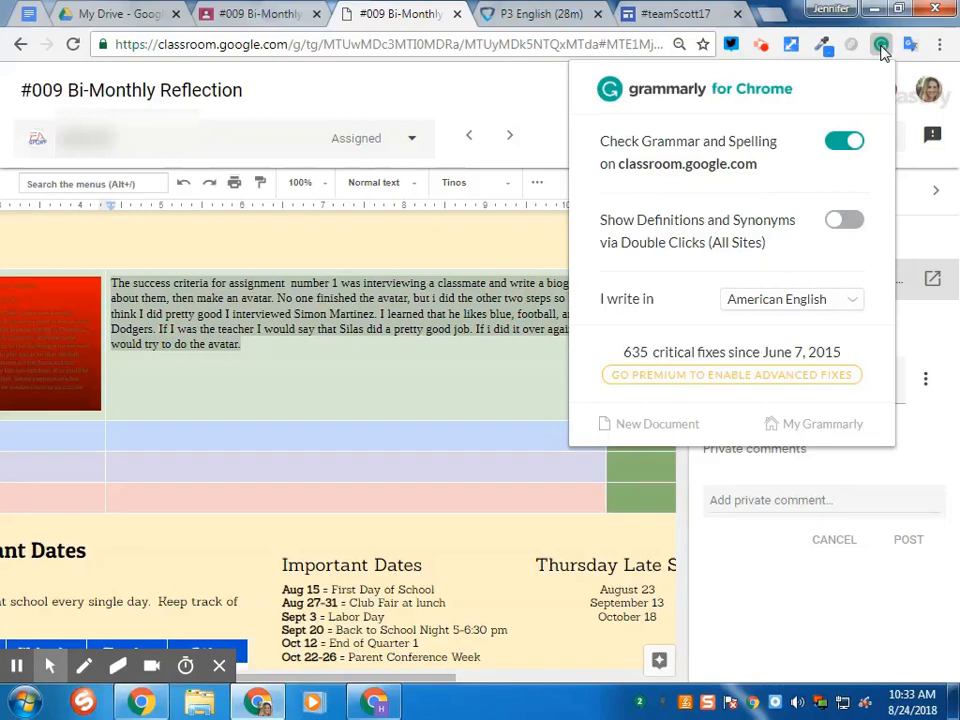
{"action": "left_click", "coordinate": [648, 437]}
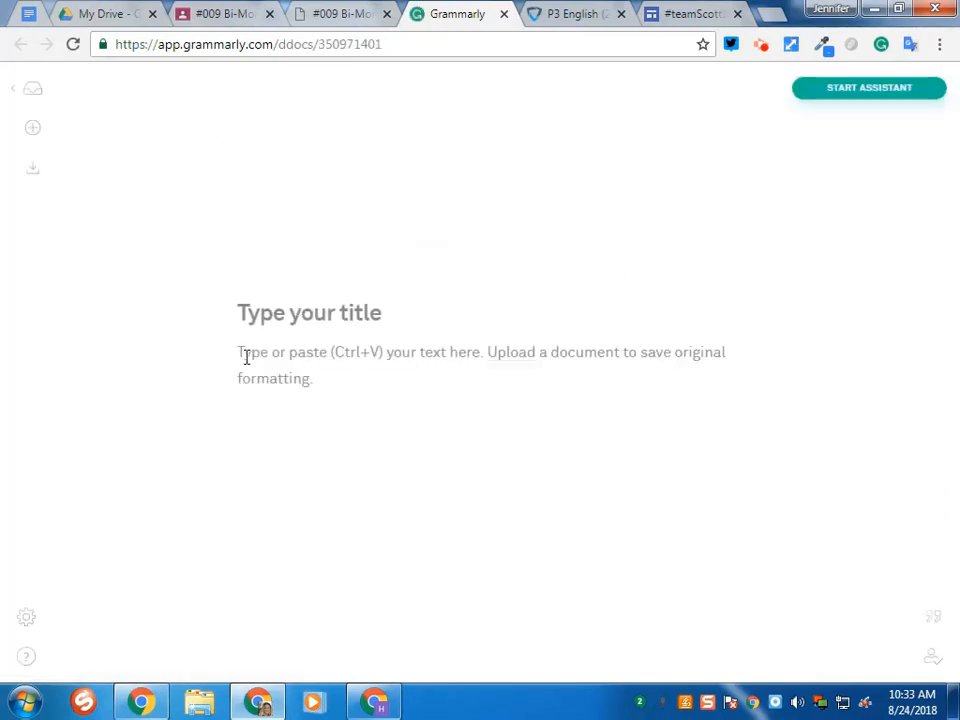
{"action": "left_click", "coordinate": [246, 357]}
{"action": "key", "text": "ctrl+v"}
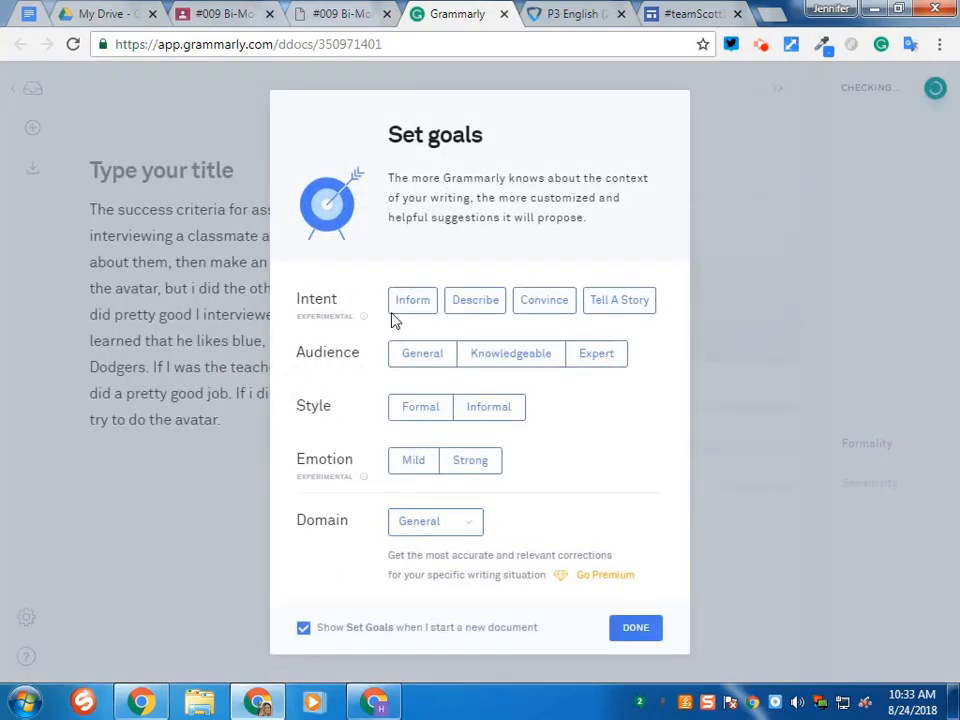
{"action": "left_click", "coordinate": [636, 632]}
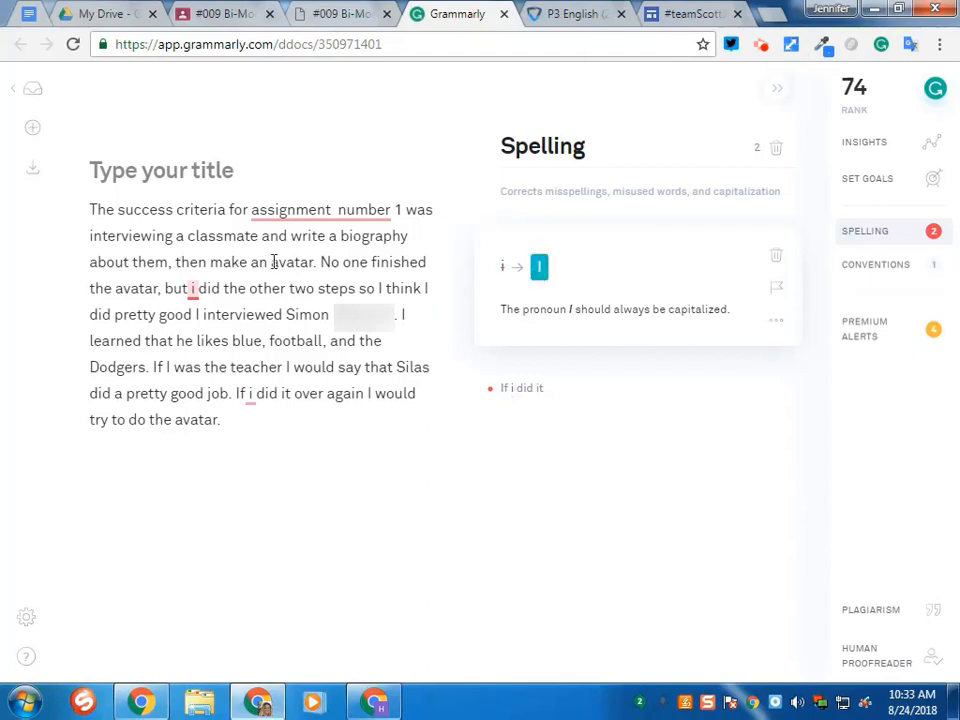
- Accept the suggested corrections: remove the extra space in "assignment number" and capitalize both lowercase "i" pronouns
{"action": "left_click", "coordinate": [257, 210]}
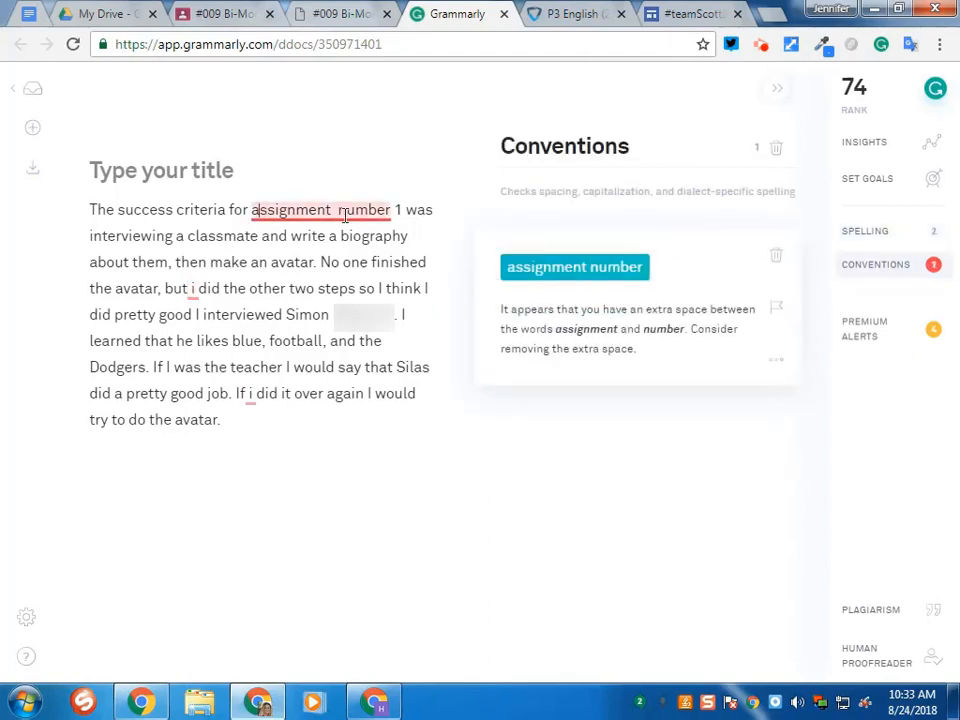
{"action": "left_click", "coordinate": [603, 278]}
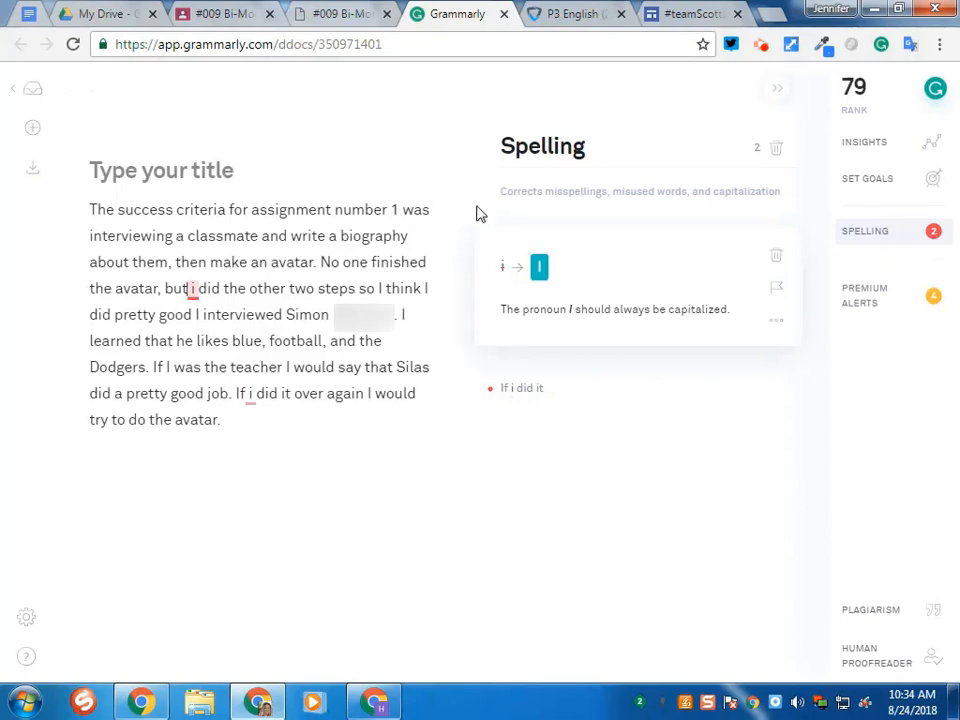
{"action": "left_click", "coordinate": [534, 272]}
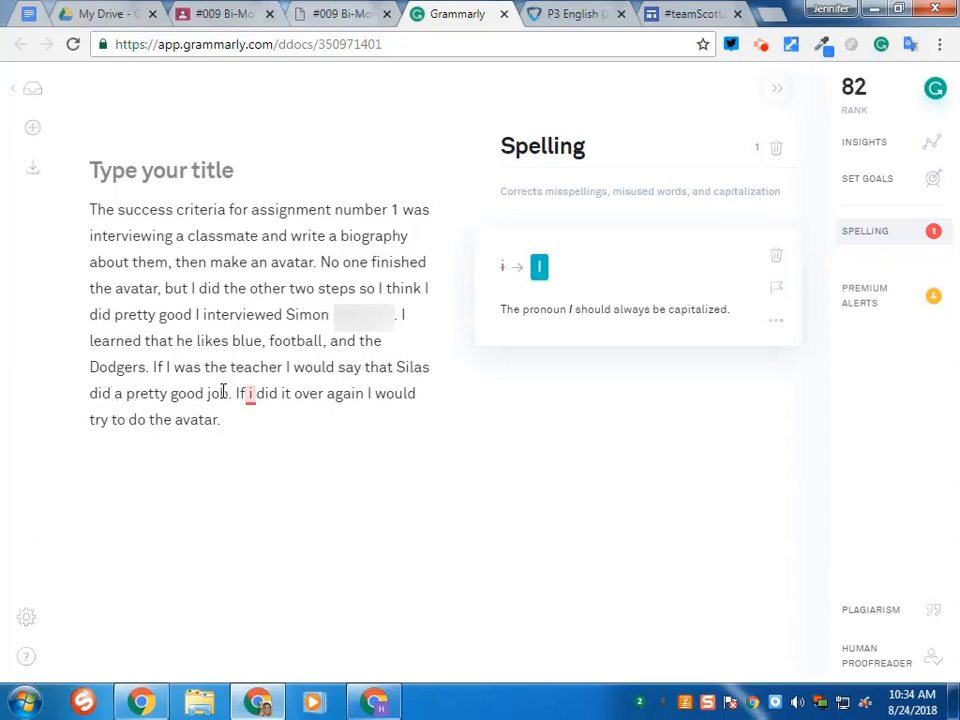
{"action": "left_click_drag", "start_coordinate": [232, 396], "coordinate": [156, 369]}
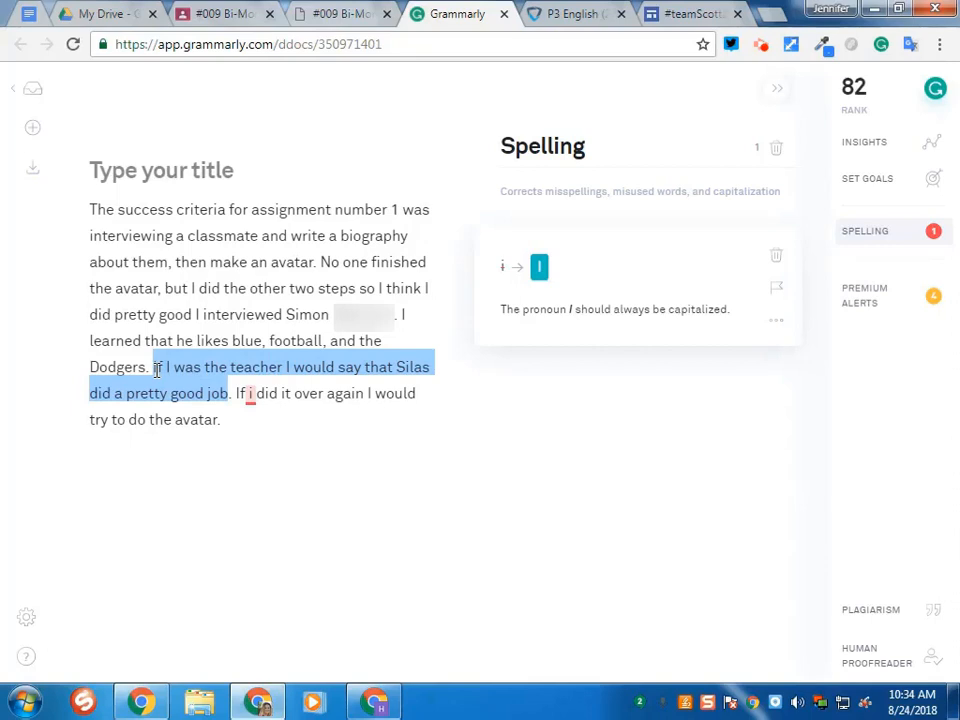
{"action": "left_click", "coordinate": [248, 396]}
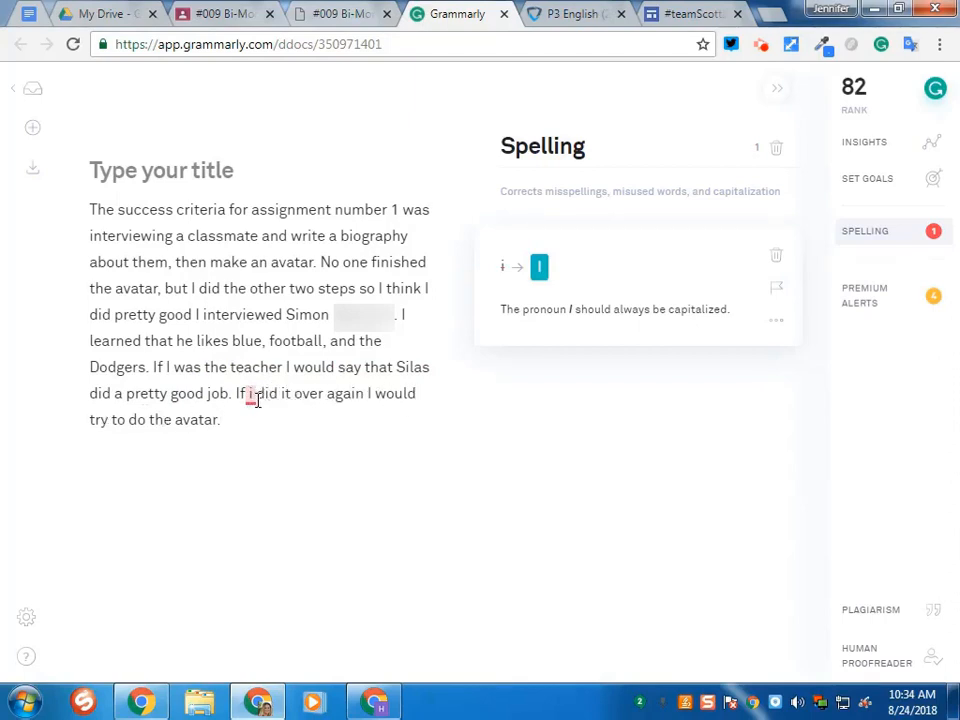
{"action": "left_click", "coordinate": [539, 269]}
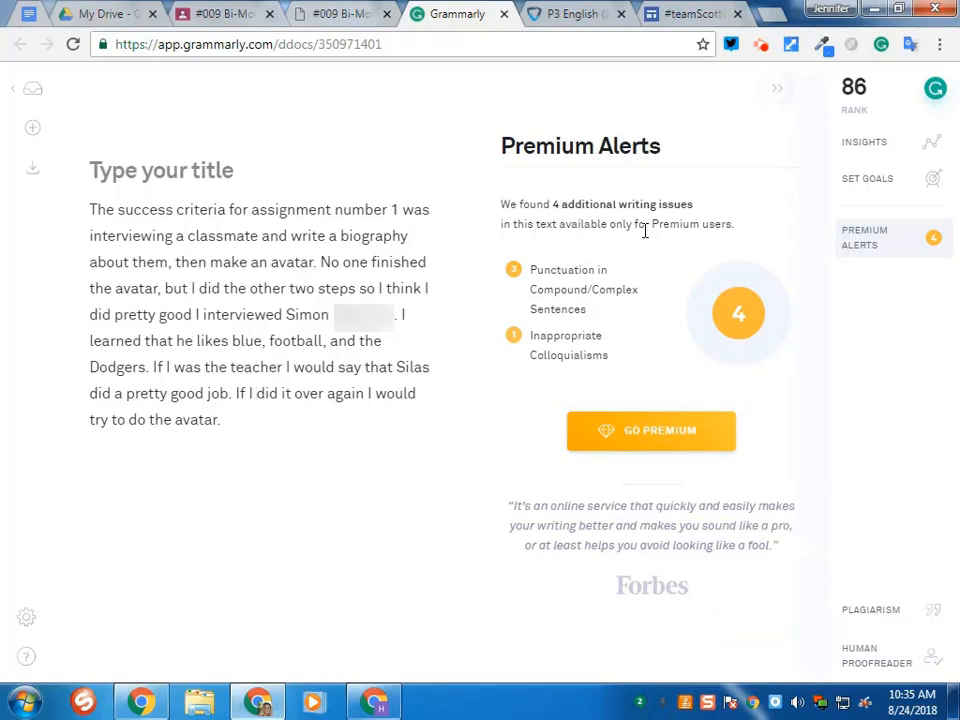
- Copy the entire corrected reflection from the Grammarly document
{"action": "left_click", "coordinate": [236, 418]}
{"action": "left_click_drag", "start_coordinate": [236, 418], "coordinate": [100, 207]}
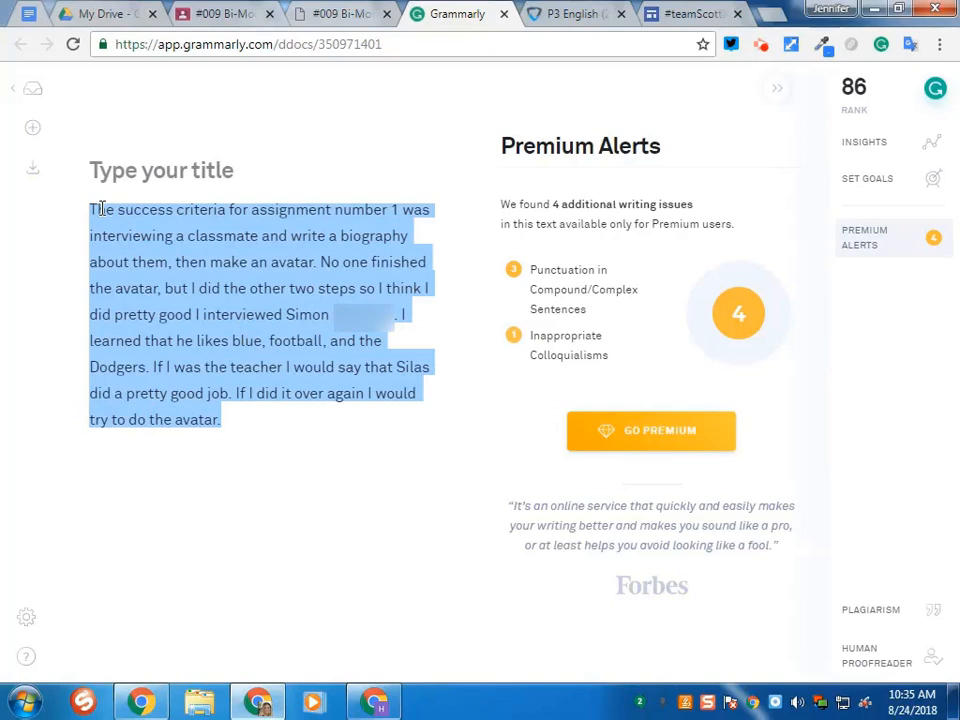
{"action": "right_click", "coordinate": [113, 234]}
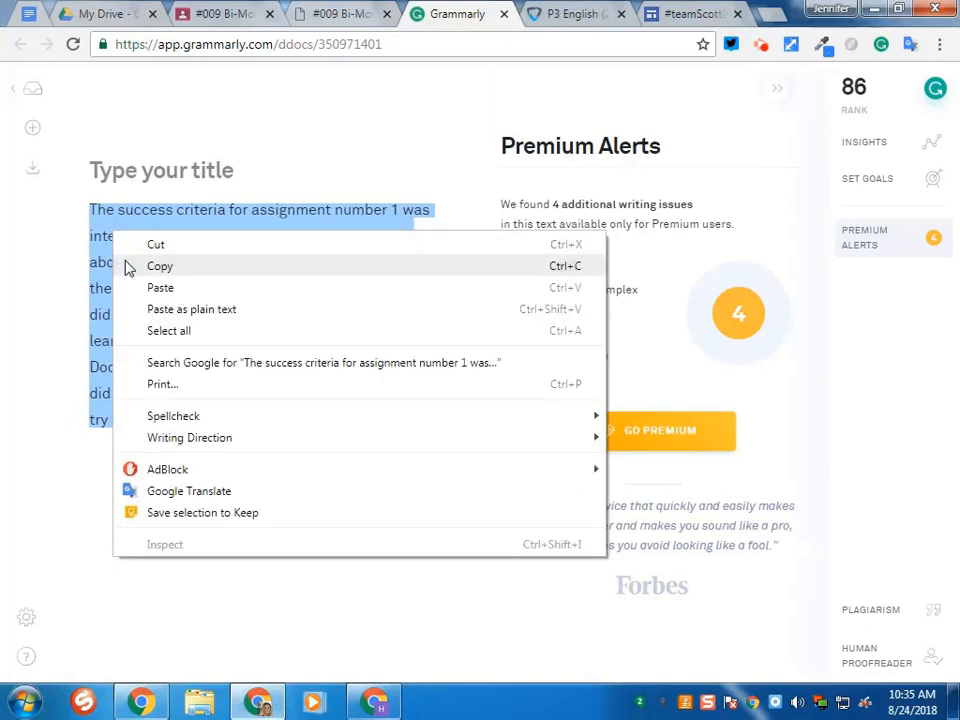
{"action": "left_click", "coordinate": [128, 266]}
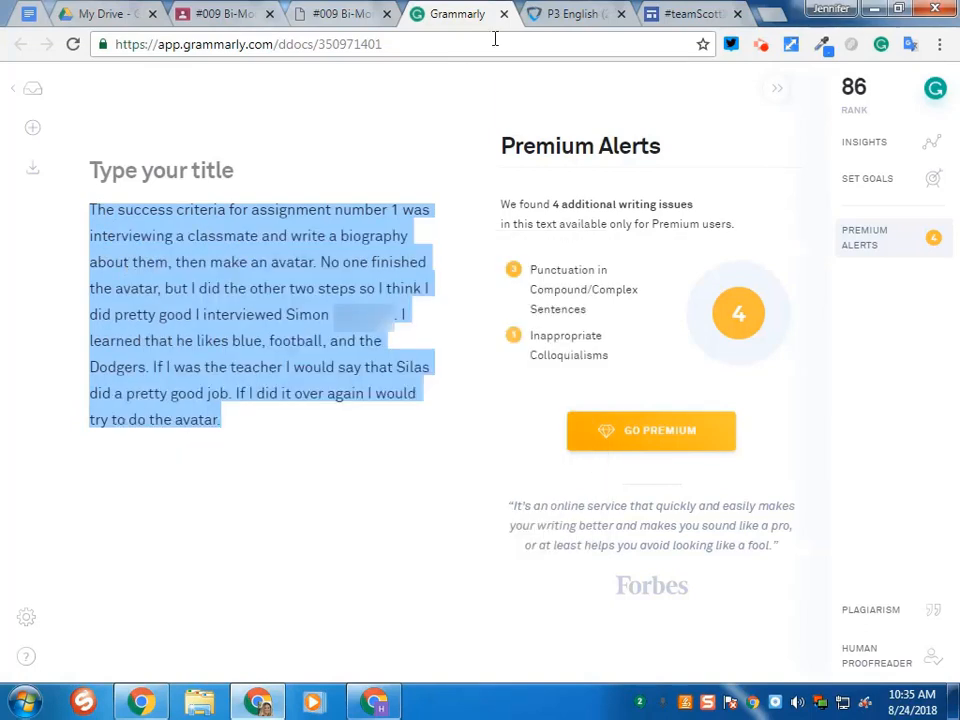
- Open hemingwayapp.com in a new browser tab and replace its sample text with the copied reflection
{"action": "left_click", "coordinate": [776, 12]}
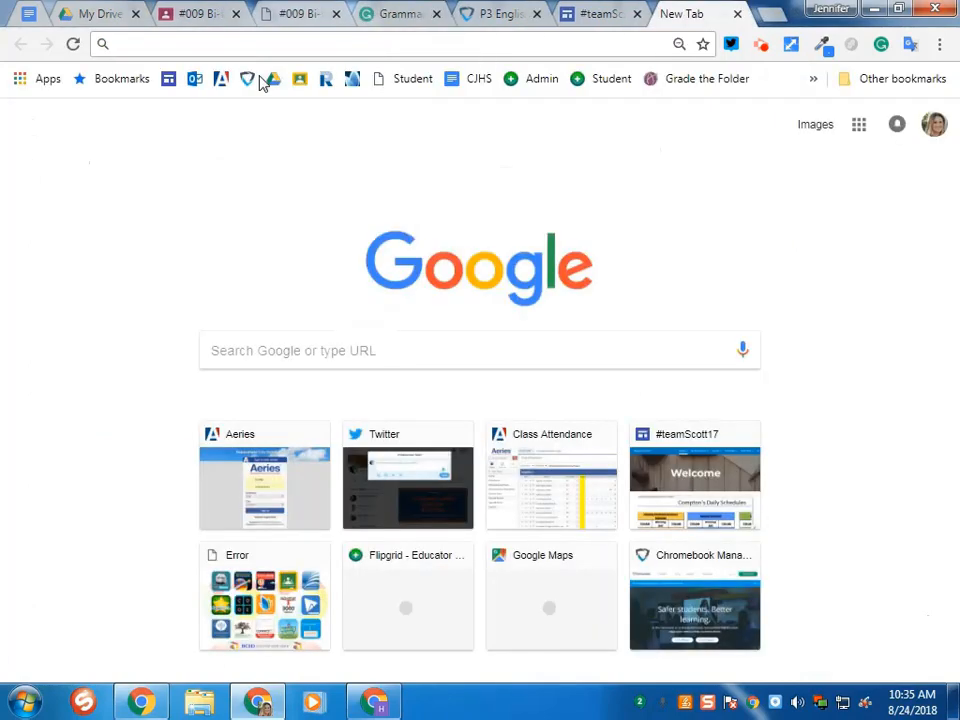
{"action": "key", "text": "Return"}
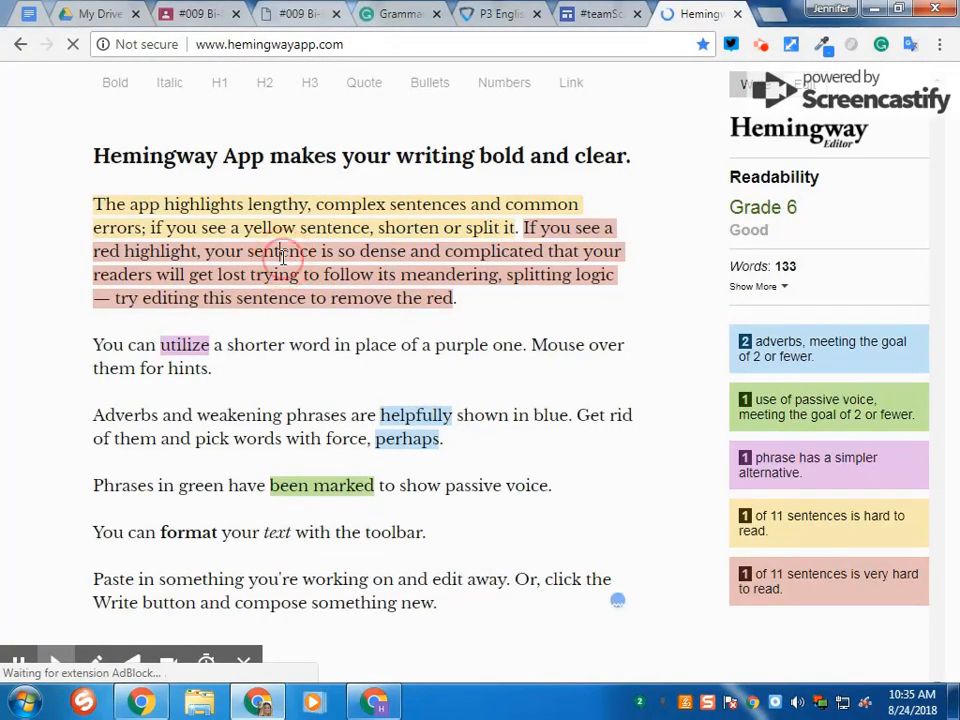
{"action": "key", "text": "ctrl+a"}
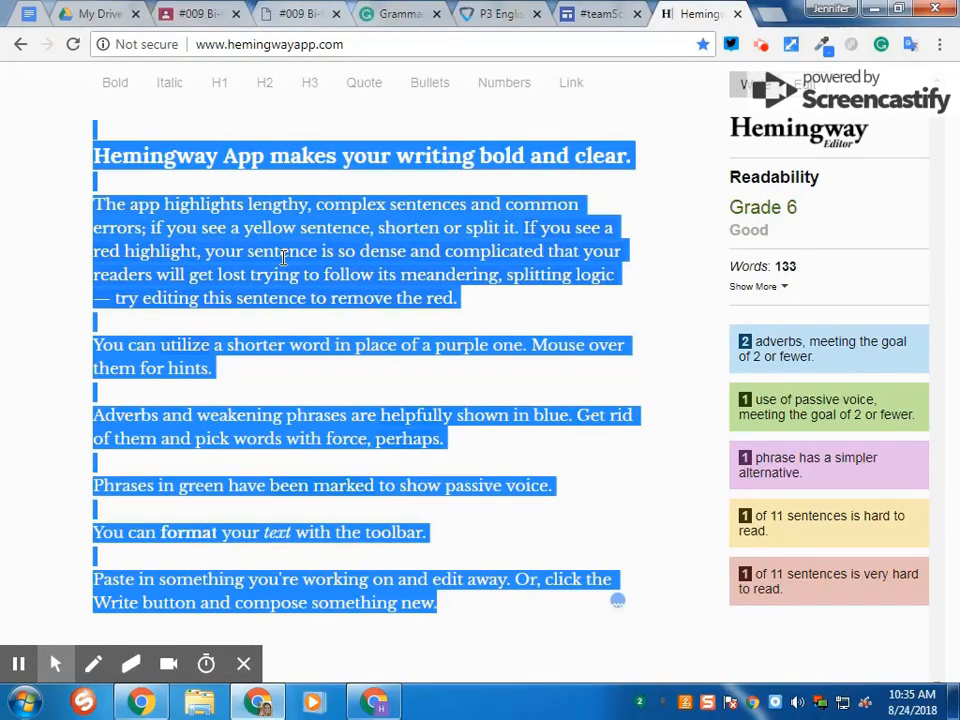
{"action": "key", "text": "BackSpace"}
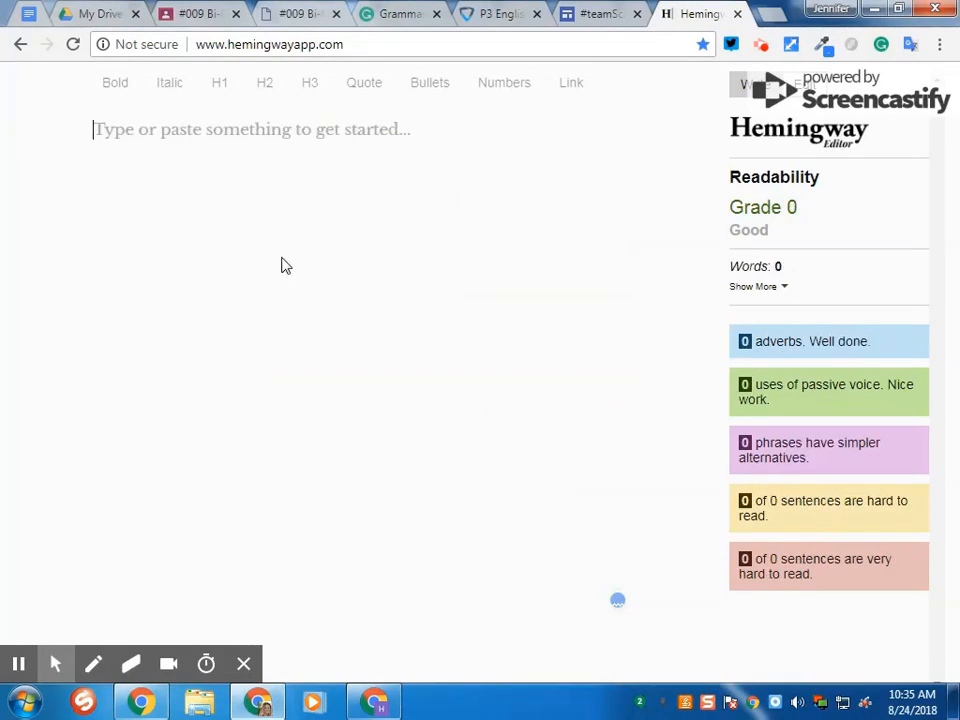
{"action": "key", "text": "ctrl+v"}
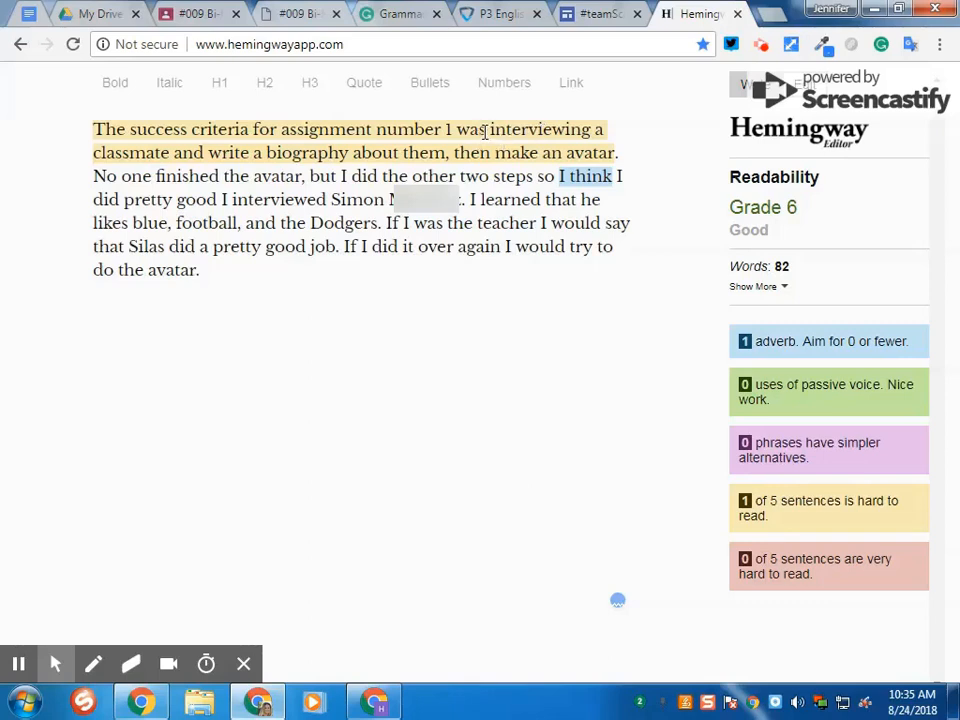
- Insert "to" before "interviewing" in the first sentence and trim the ending of that word
{"action": "left_click", "coordinate": [487, 131]}
{"action": "type", "text": "to"}
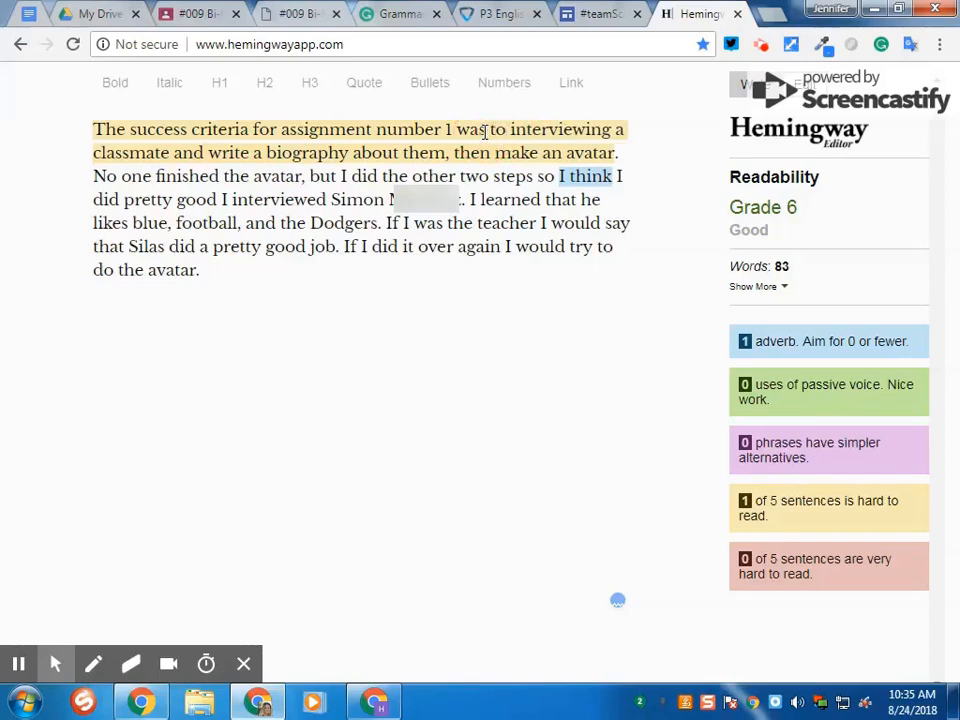
{"action": "left_click", "coordinate": [614, 131]}
{"action": "key", "text": "BackSpace"}
{"action": "key", "text": "BackSpace"}
{"action": "key", "text": "BackSpace"}
{"action": "key", "text": "BackSpace"}
- Split the highlighted first sentence after "about them" by replacing the comma with a period and capitalizing "Then"
{"action": "key", "text": "Right"}
{"action": "key", "text": "Right"}
{"action": "key", "text": "Right"}
{"action": "key", "text": "Right"}
{"action": "key", "text": "Right"}
{"action": "key", "text": "Right"}
{"action": "key", "text": "Right"}
{"action": "key", "text": "Right"}
{"action": "key", "text": "Right"}
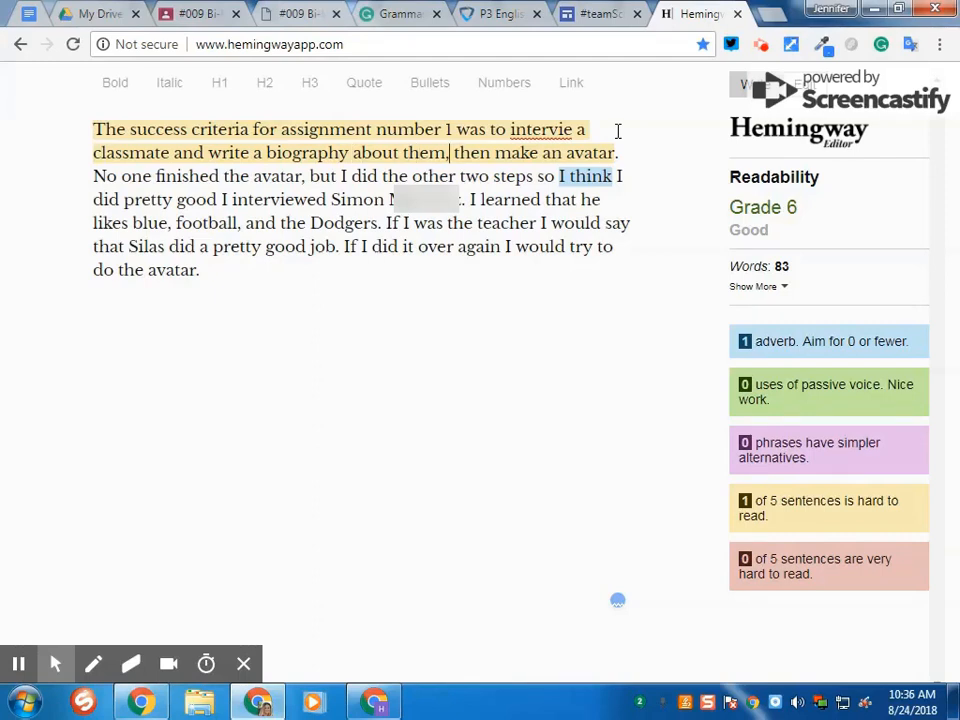
{"action": "key", "text": "BackSpace"}
{"action": "type", "text": "."}
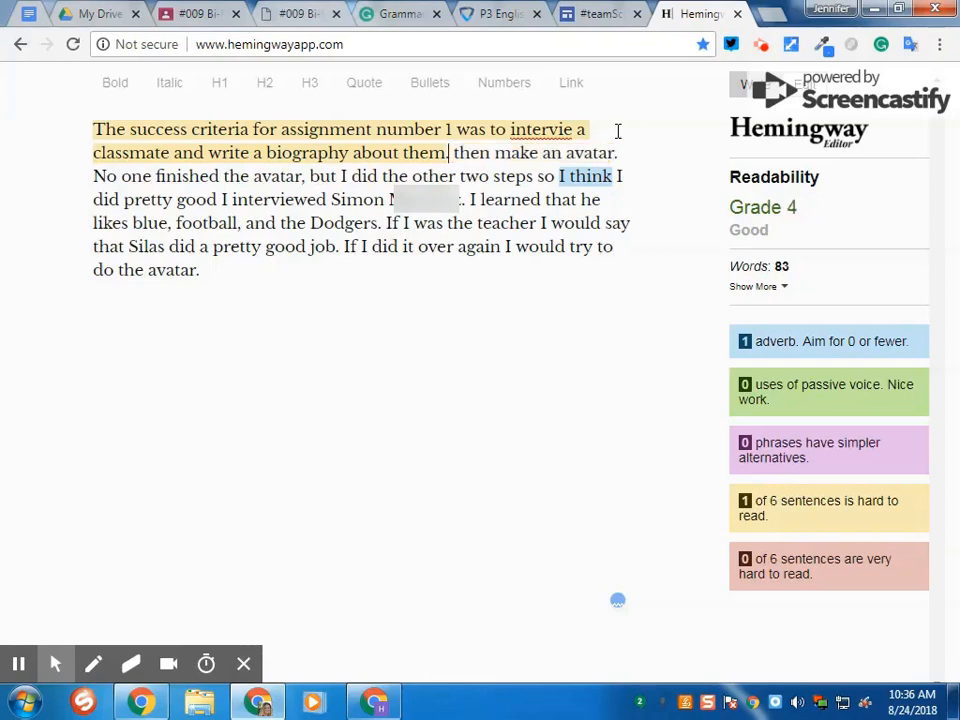
{"action": "key", "text": "Right"}
{"action": "key", "text": "Delete"}
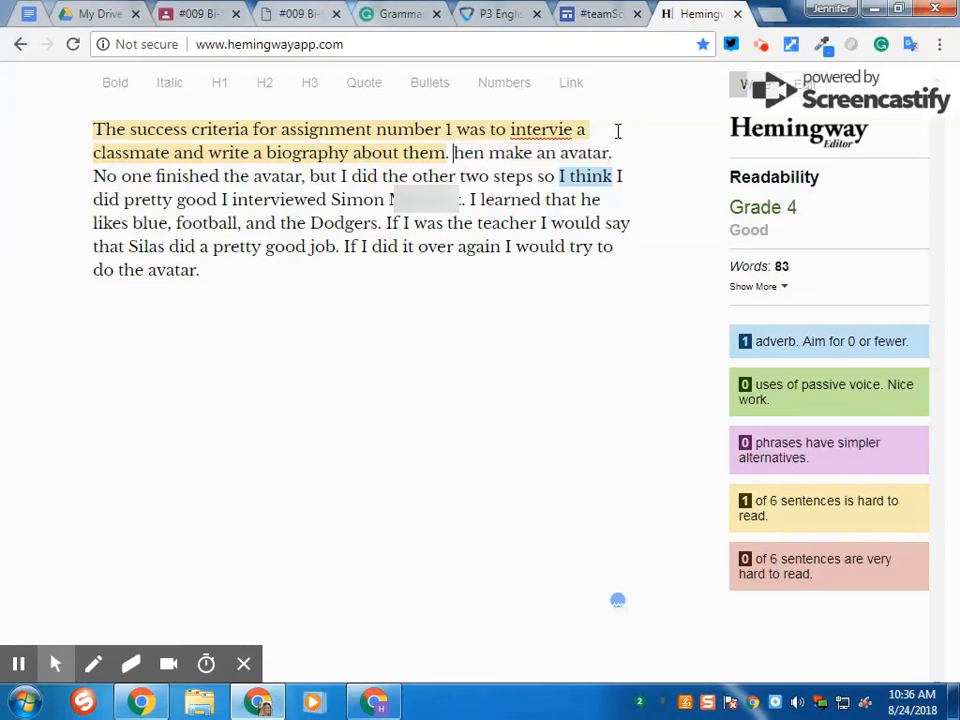
{"action": "type", "text": "T"}
- Insert "I had to" between "Then" and "make an avatar" in the second sentence
{"action": "key", "text": "Right"}
{"action": "key", "text": "Right"}
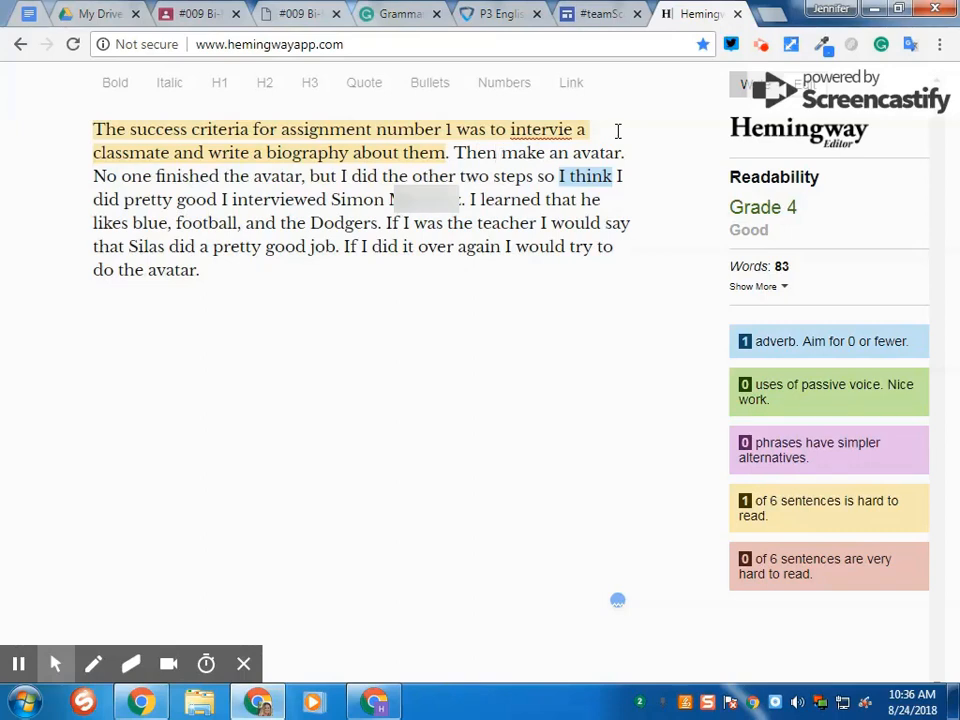
{"action": "type", "text": "I "}
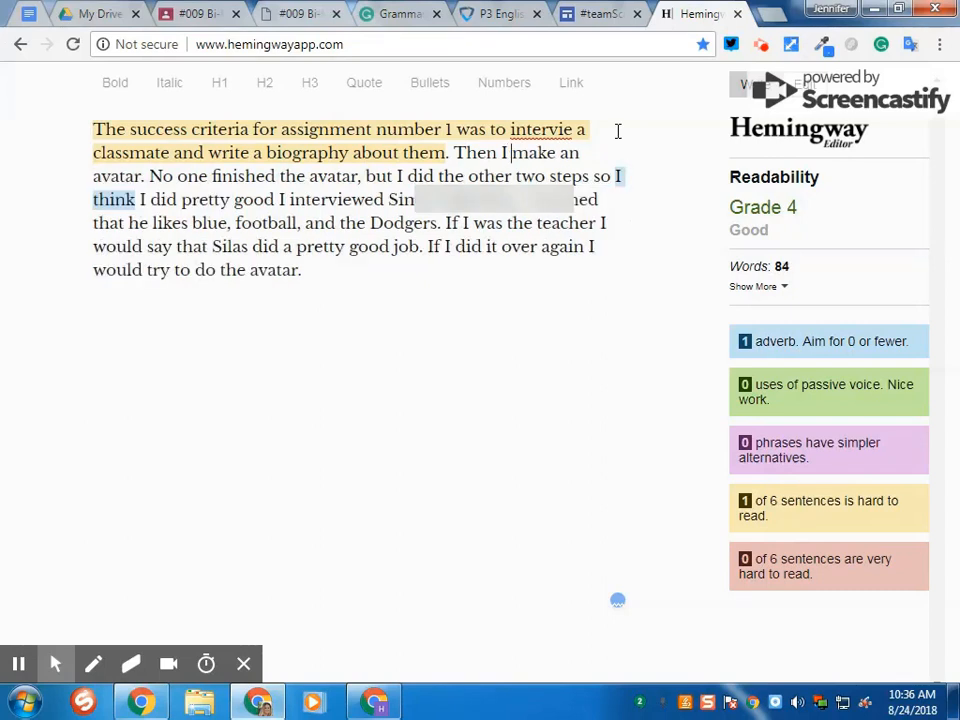
{"action": "type", "text": " had "}
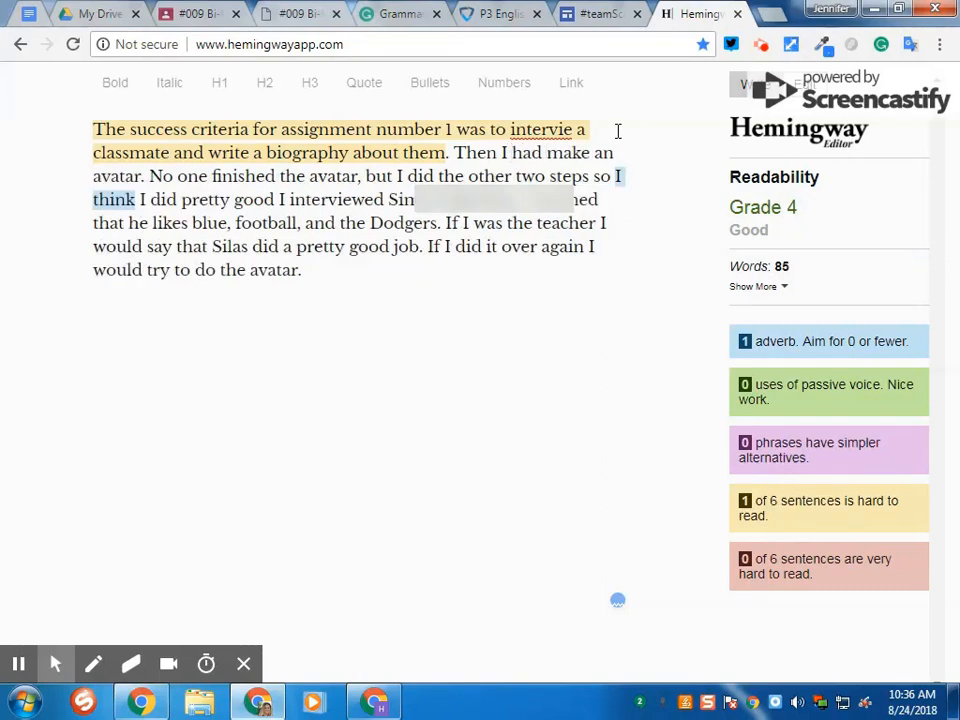
{"action": "type", "text": "to"}
- Correct the misspelled "intervie" in the first sentence to the suggested "interview"
{"action": "left_click", "coordinate": [550, 131]}
{"action": "right_click", "coordinate": [550, 131]}
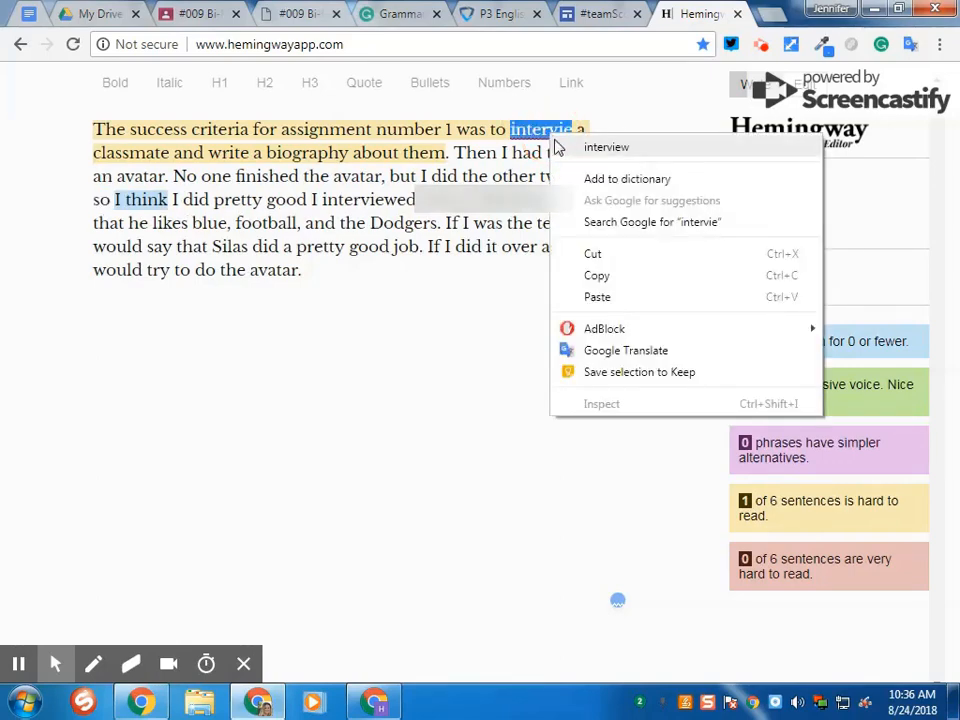
{"action": "left_click", "coordinate": [589, 146]}
- Copy the whole revised reflection and replace the text of the Grammarly document with it
{"action": "key", "text": "ctrl+a"}
{"action": "key", "text": "ctrl+c"}
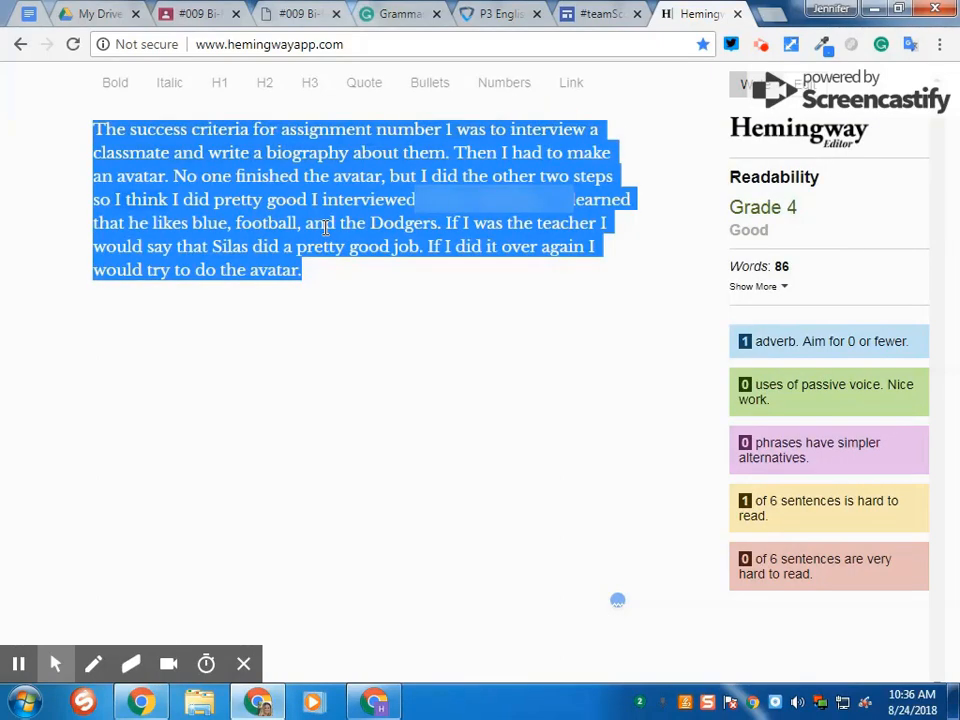
{"action": "left_click", "coordinate": [398, 14]}
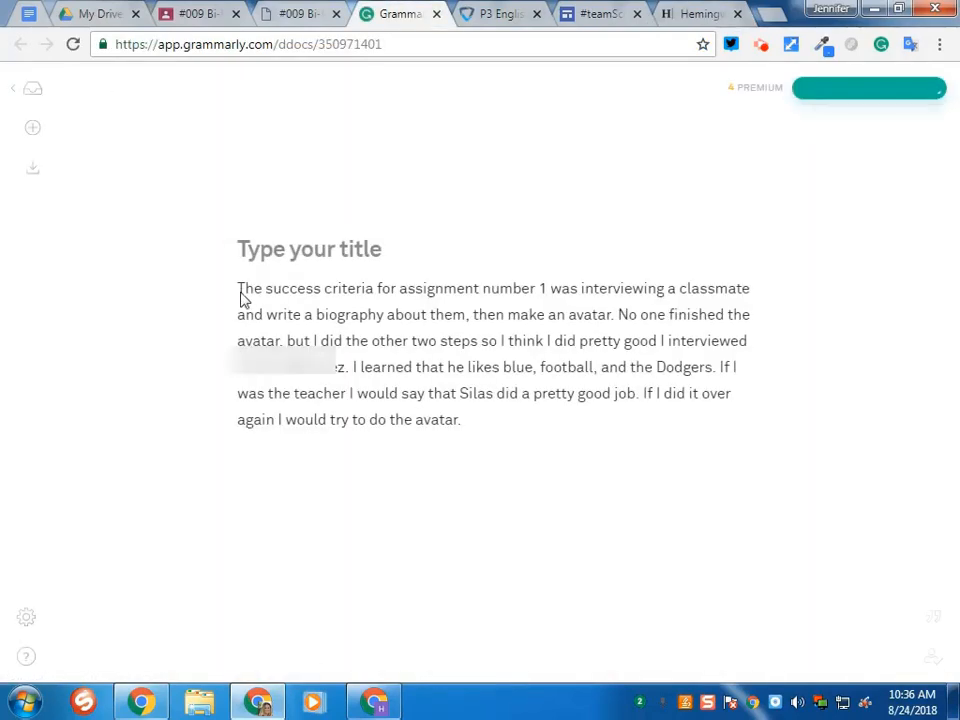
{"action": "triple_click", "coordinate": [254, 316]}
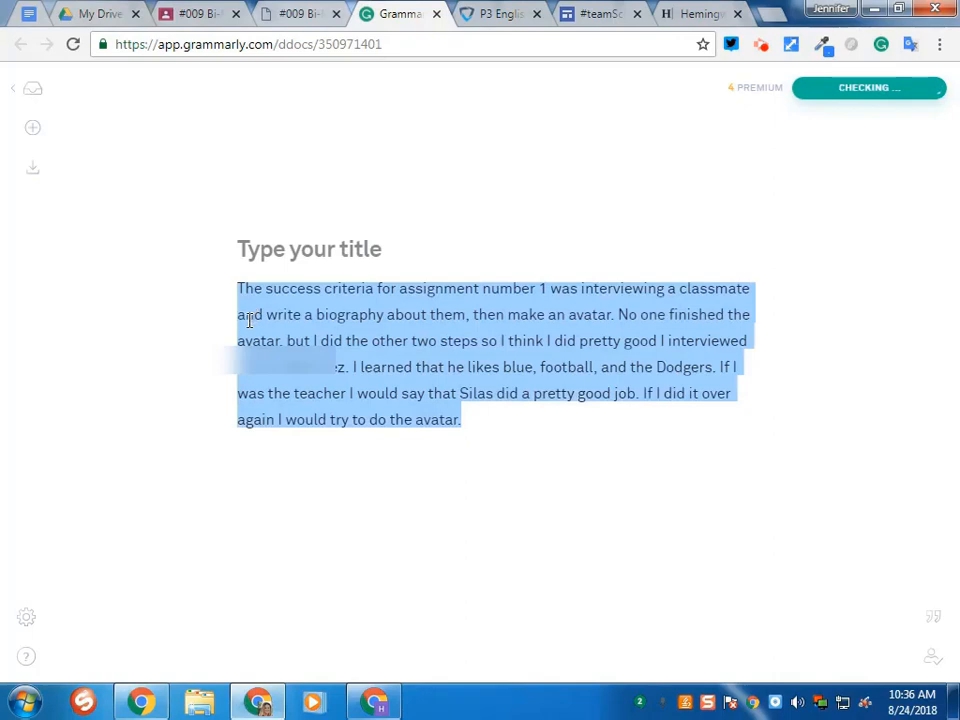
{"action": "key", "text": "ctrl+v"}
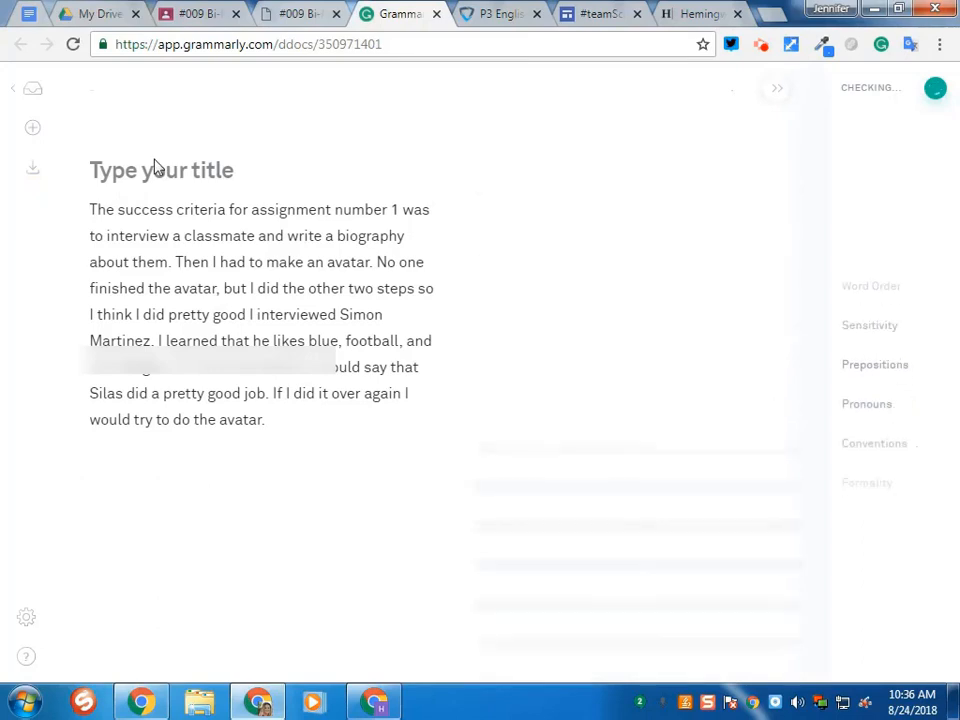
- In the student's Google Classroom document, switch to Editing mode and replace the 8-23 English reflection paragraph with the copied revised text
{"action": "left_click", "coordinate": [300, 15]}
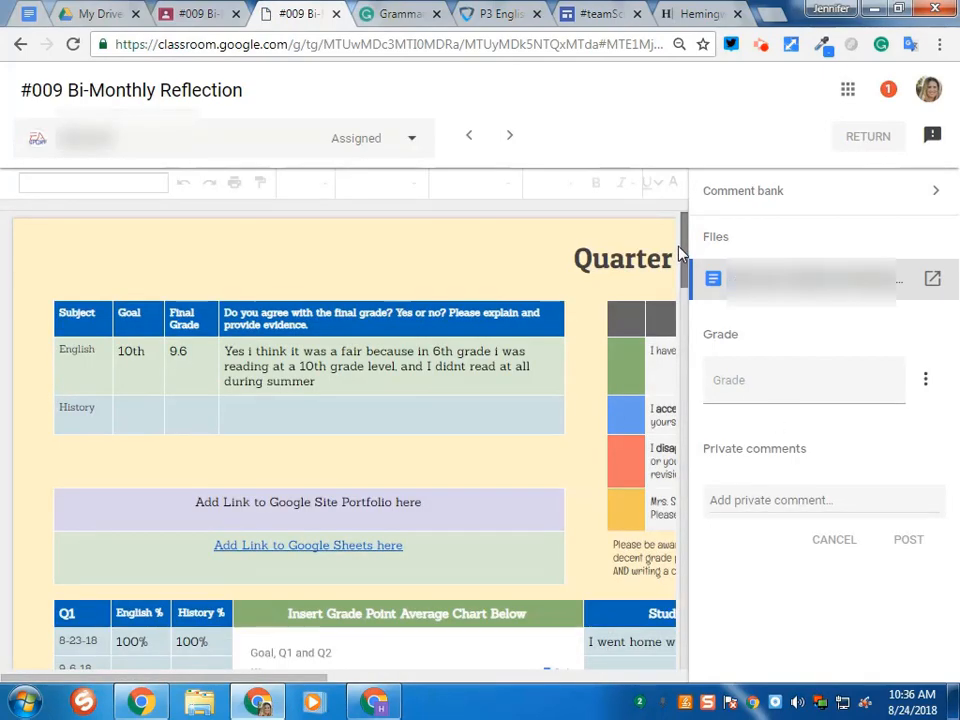
{"action": "left_click_drag", "start_coordinate": [680, 253], "coordinate": [696, 381]}
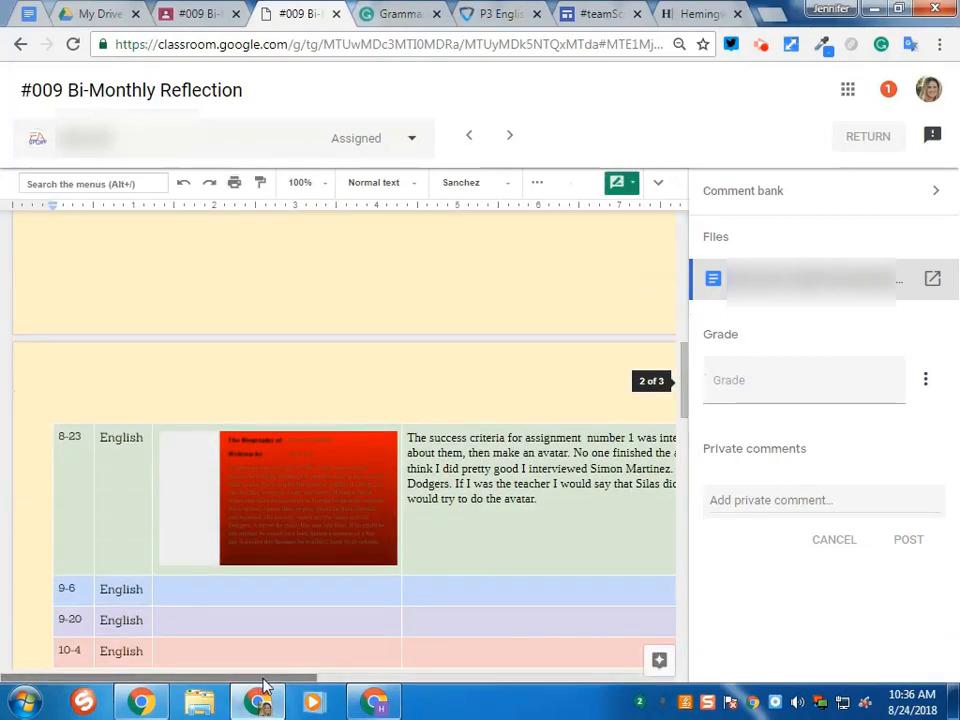
{"action": "left_click_drag", "start_coordinate": [263, 679], "coordinate": [386, 681]}
{"action": "left_click", "coordinate": [279, 498]}
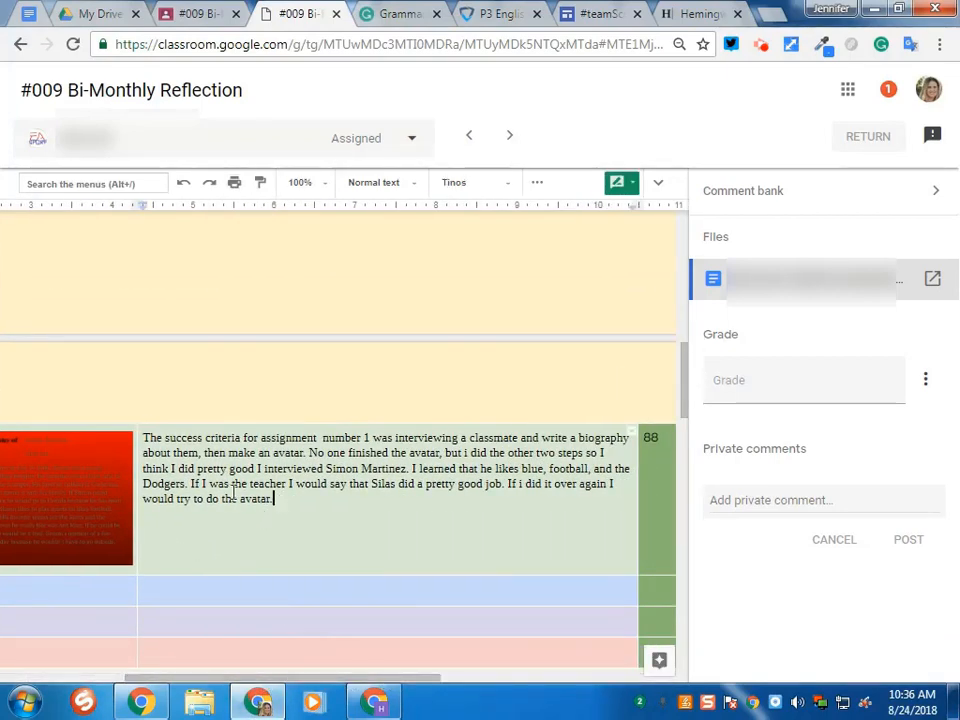
{"action": "left_click_drag", "start_coordinate": [275, 499], "coordinate": [139, 437]}
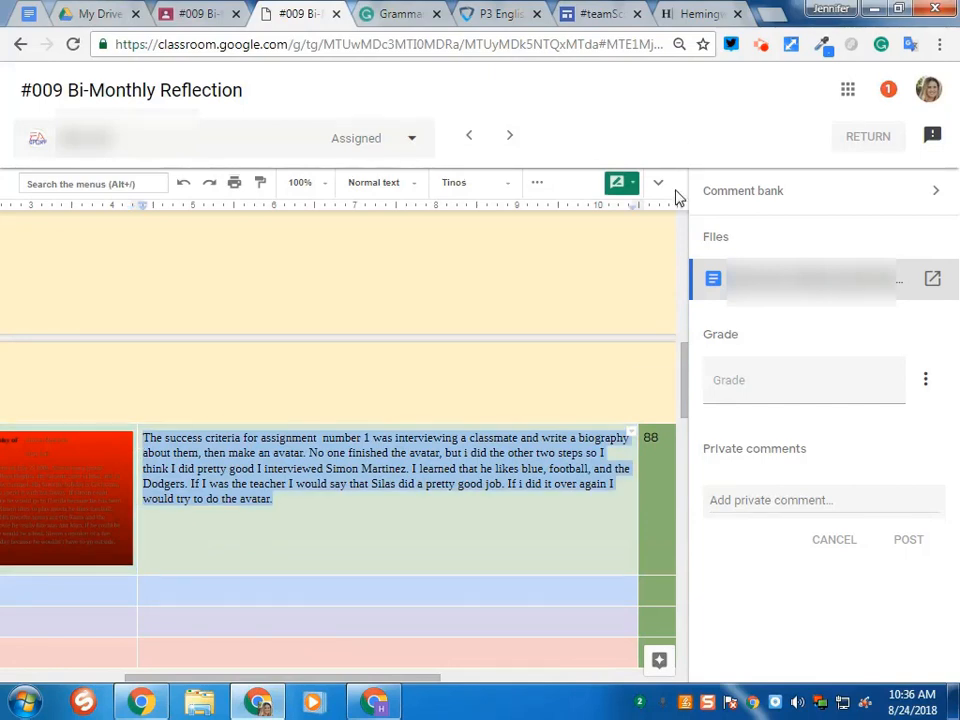
{"action": "left_click", "coordinate": [628, 192]}
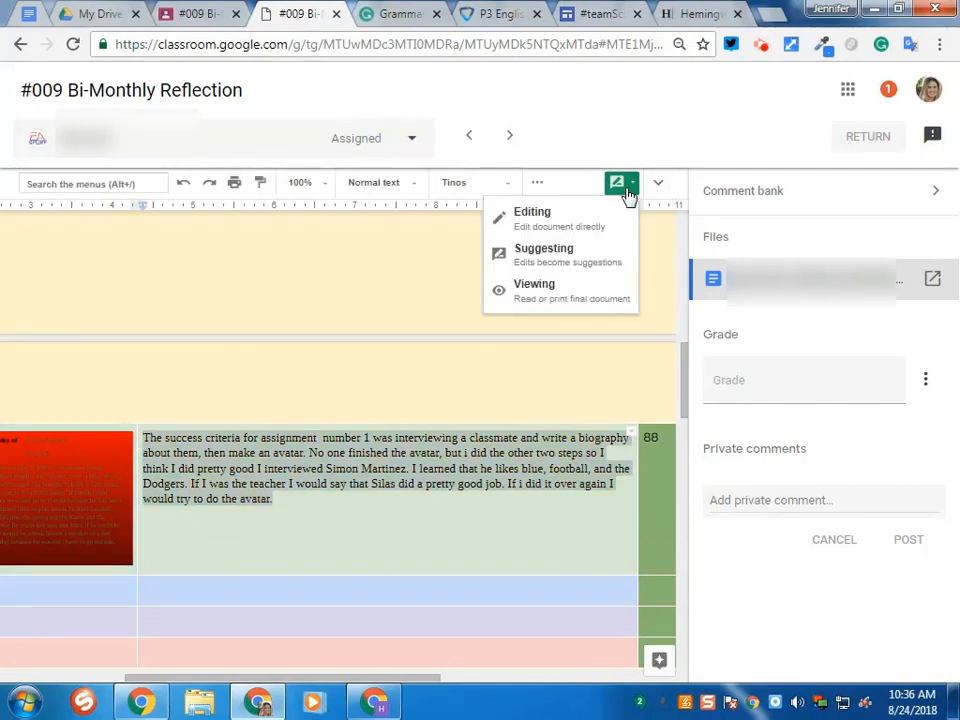
{"action": "left_click", "coordinate": [602, 219]}
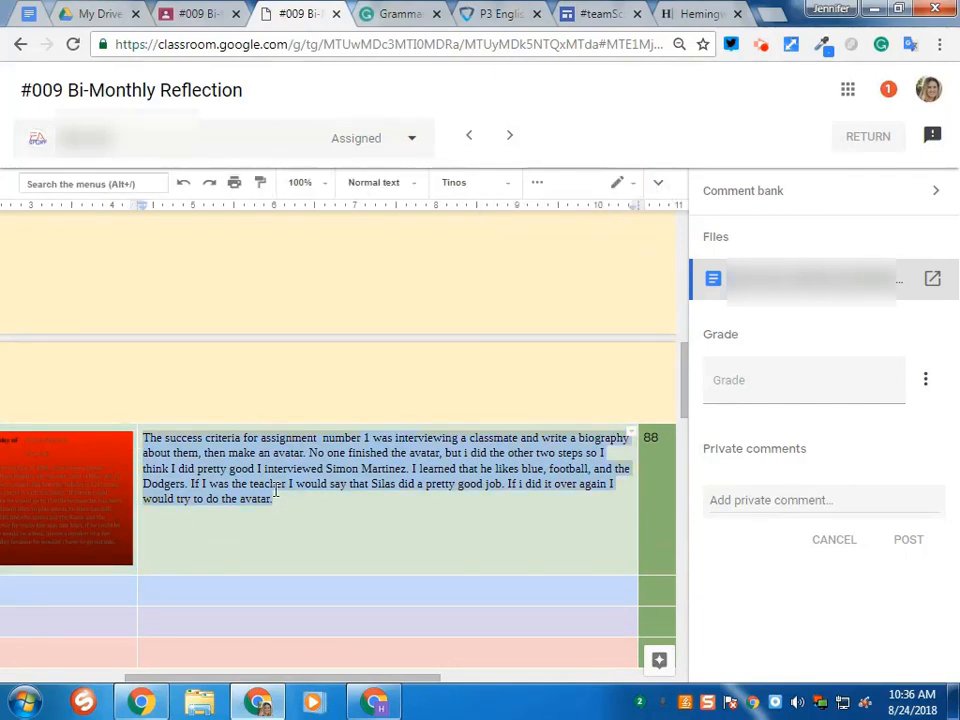
{"action": "key", "text": "ctrl+v"}
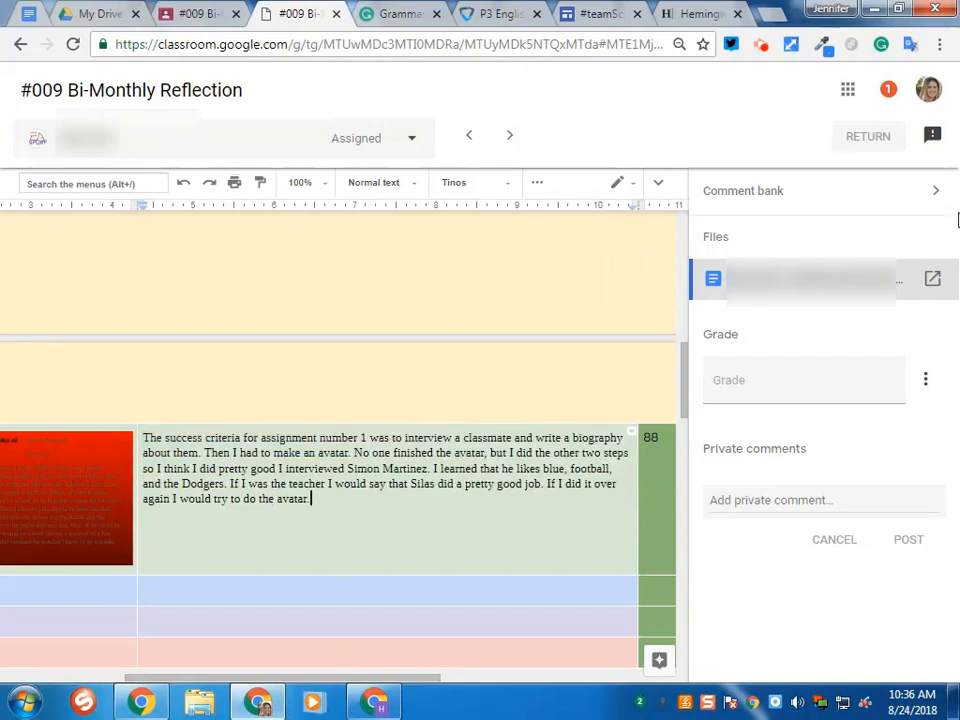